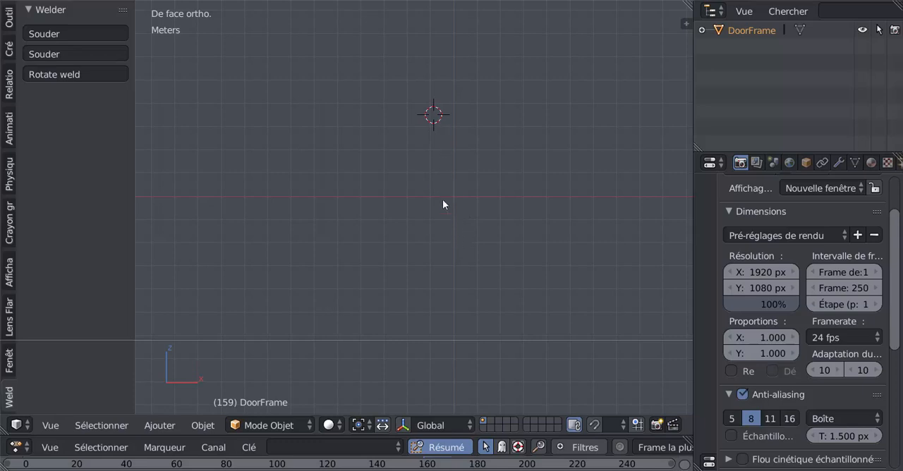
click(449, 179)
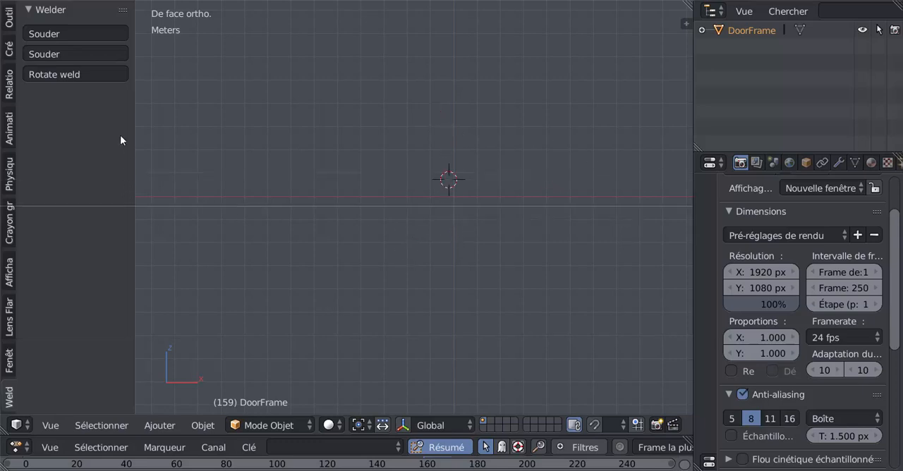
click(443, 200)
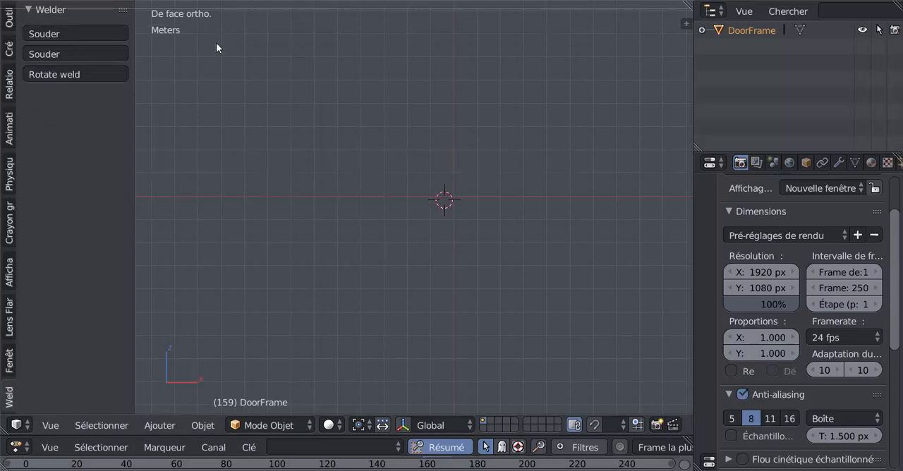
scroll(534, 136, up, 5)
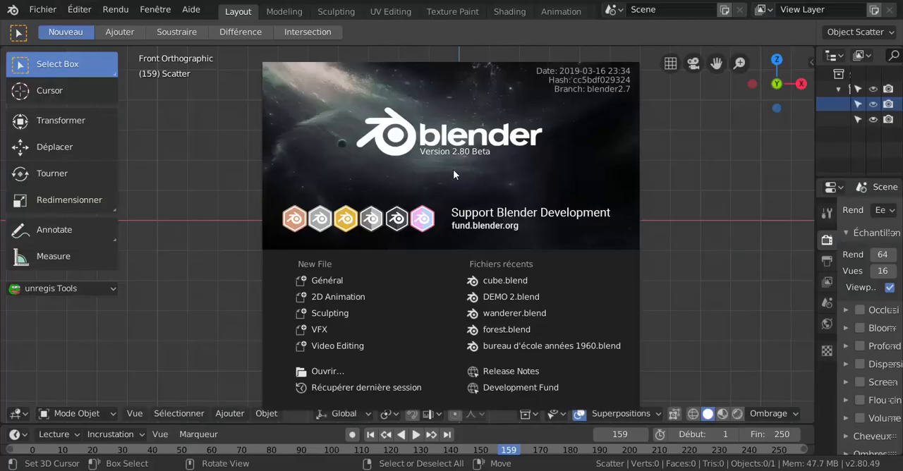
- Dismiss the splash screen and add a Landscape mesh at the 3D cursor
click(180, 204)
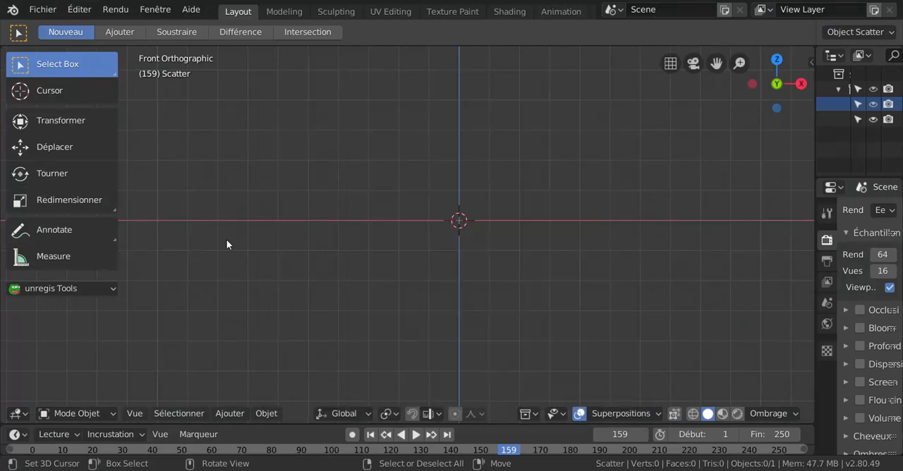
click(227, 413)
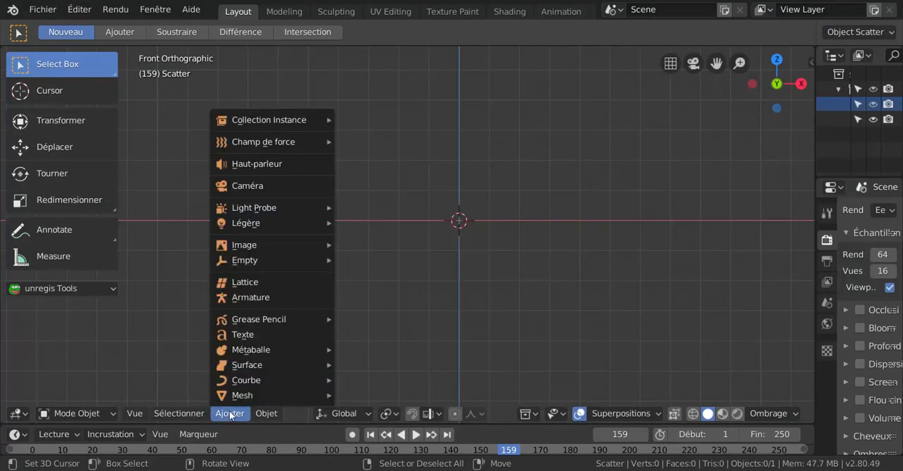
mouse_move(231, 395)
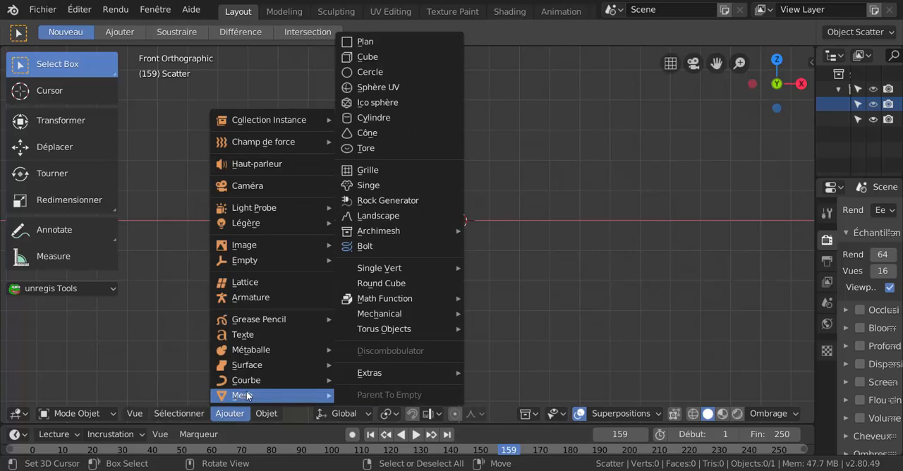
mouse_move(379, 374)
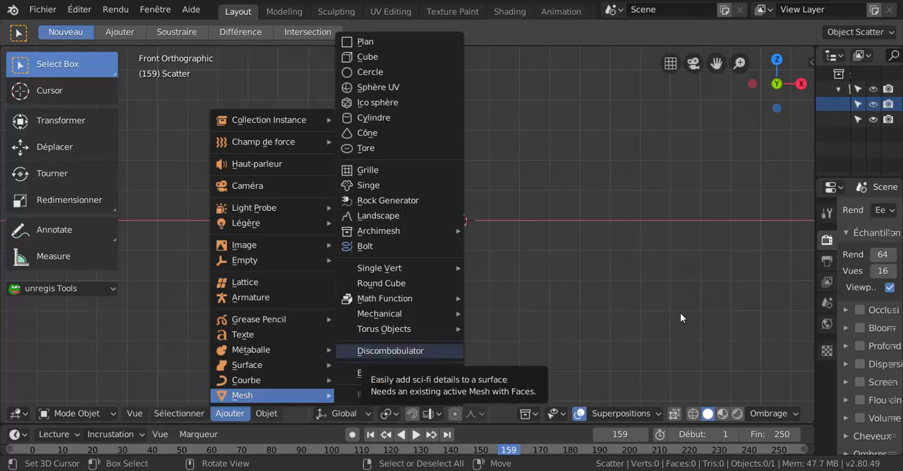
click(266, 415)
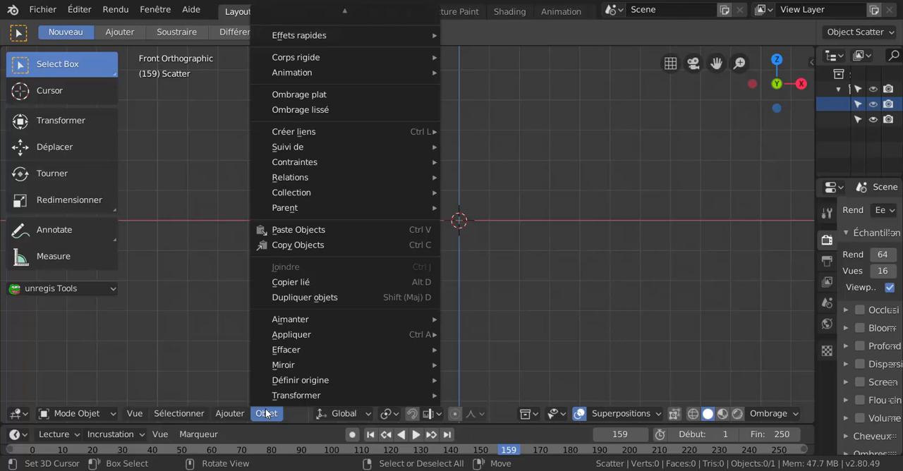
mouse_move(230, 414)
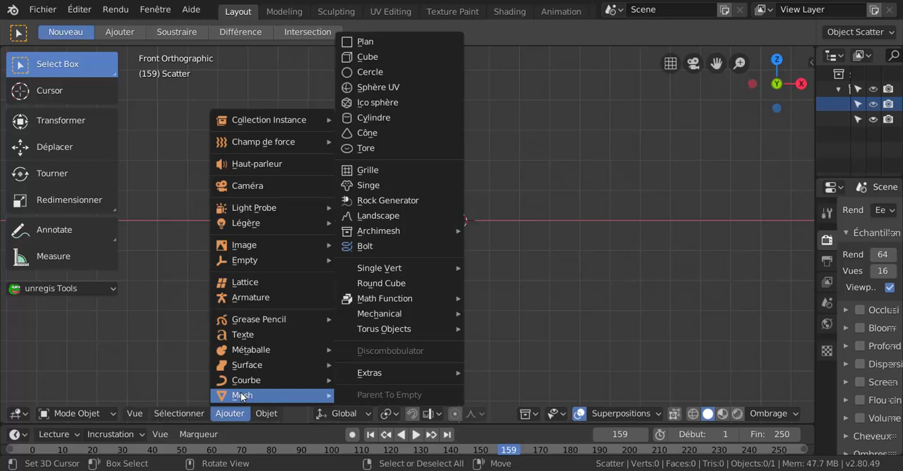
click(389, 217)
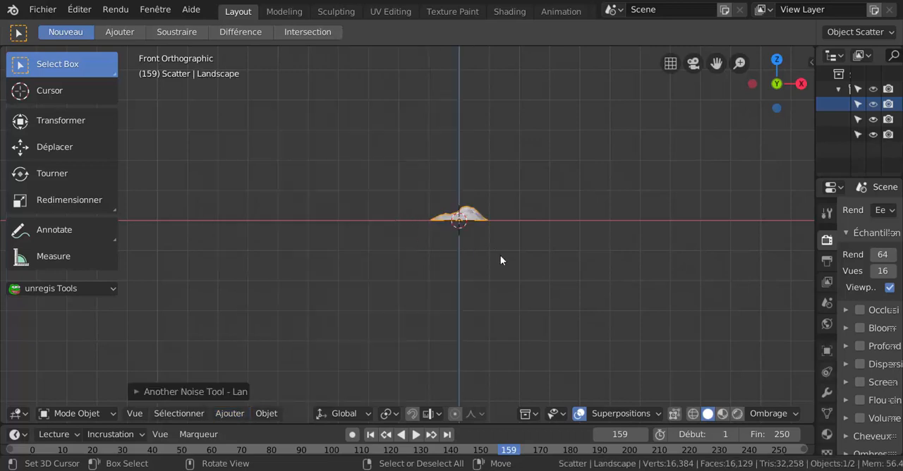
- Scale the landscape up uniformly to about four times its size
scroll(501, 260, up, 2)
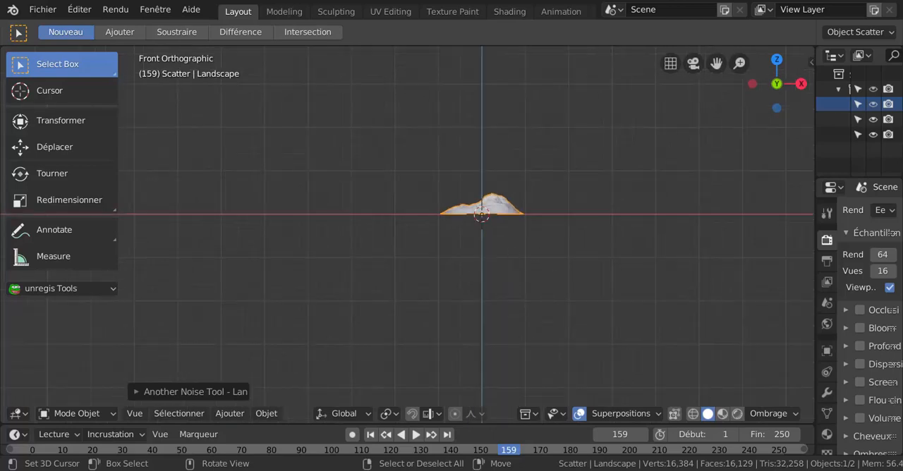
key(s)
click(662, 341)
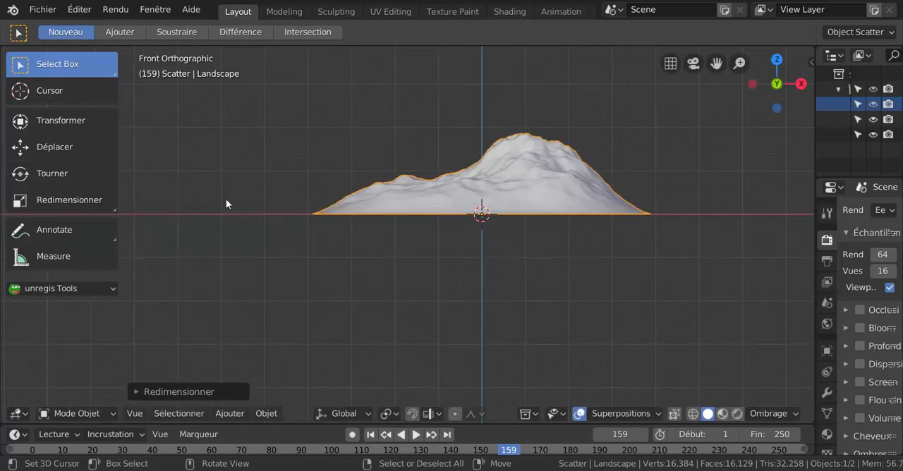
- Save the scene on the Desktop as a new Blender file named gggggggggggg
click(40, 9)
click(39, 10)
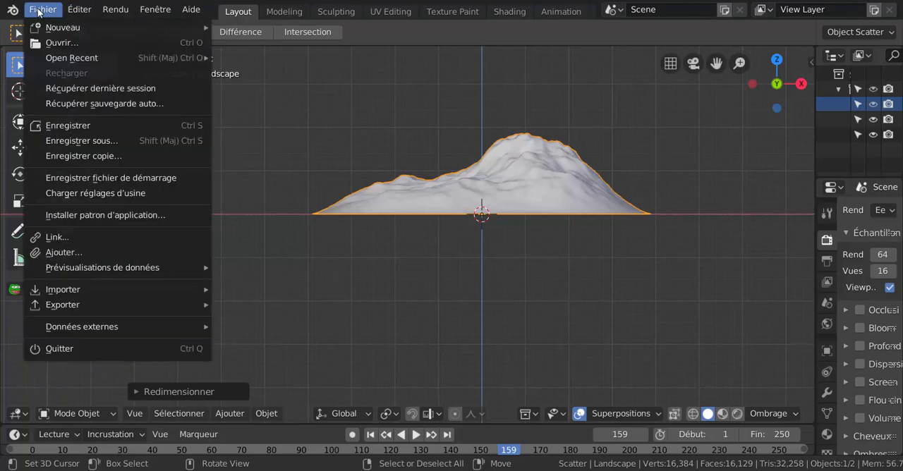
mouse_move(52, 271)
click(69, 141)
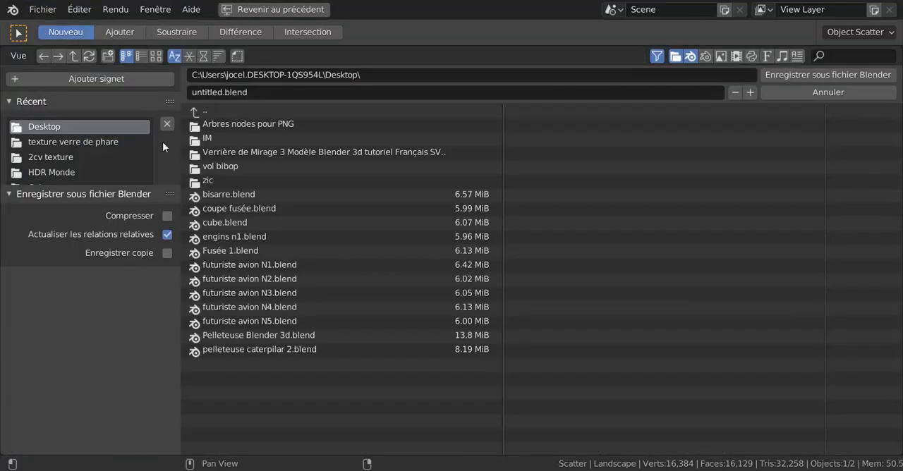
click(254, 93)
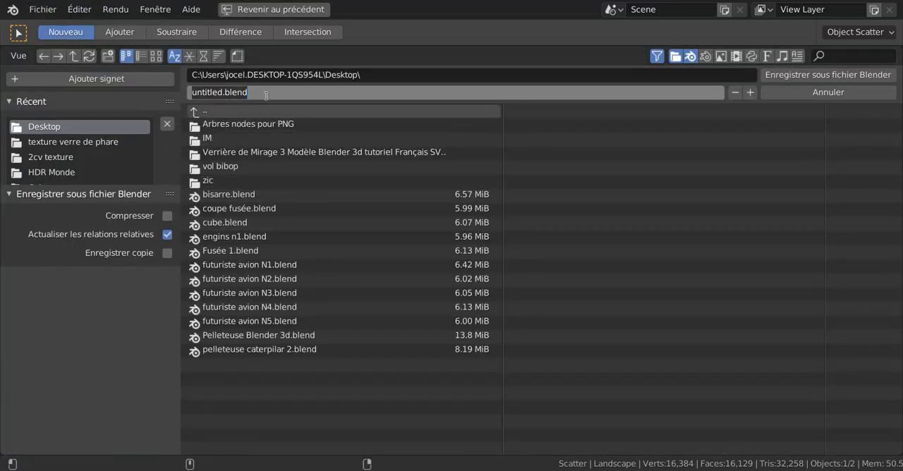
text(gggggggggggg)
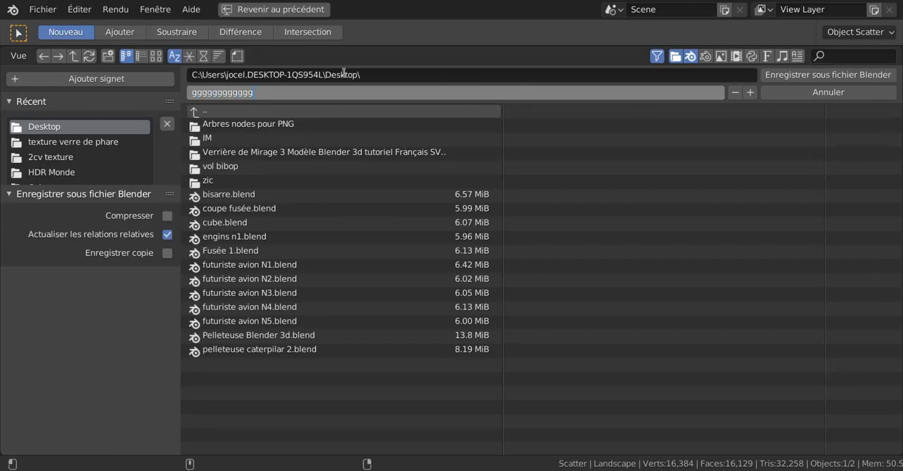
click(799, 73)
click(799, 73)
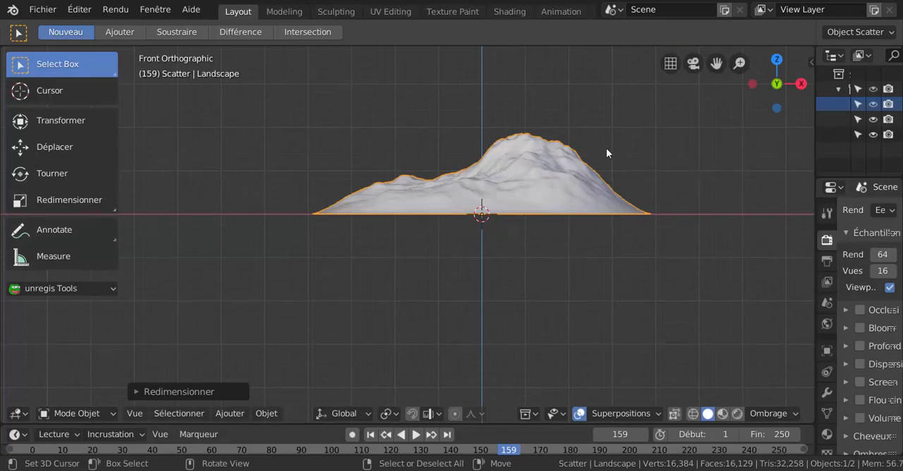
- Switch to the Blender 2.79 window and append the Landscape object from gggggggggggg.blend on the Desktop
mouse_move(702, 470)
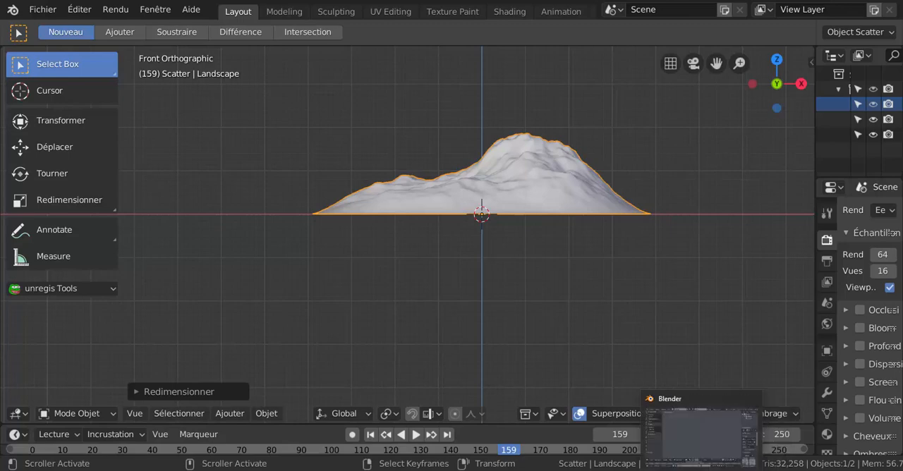
click(702, 470)
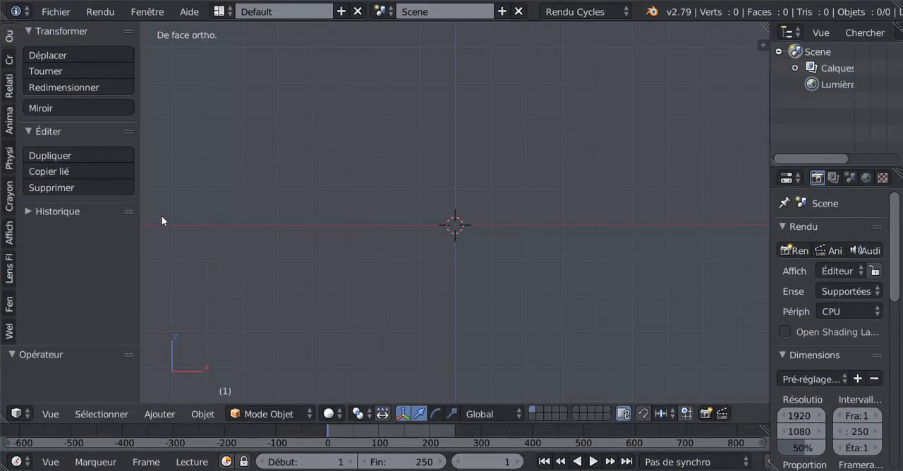
click(56, 11)
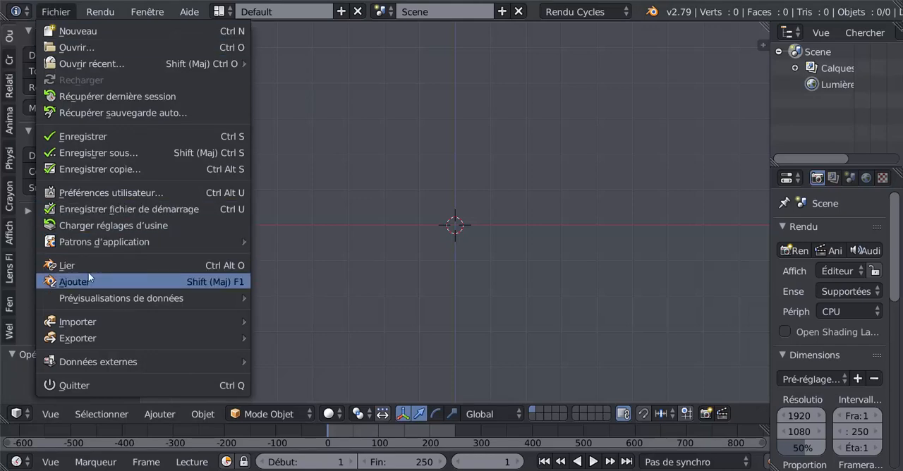
click(74, 283)
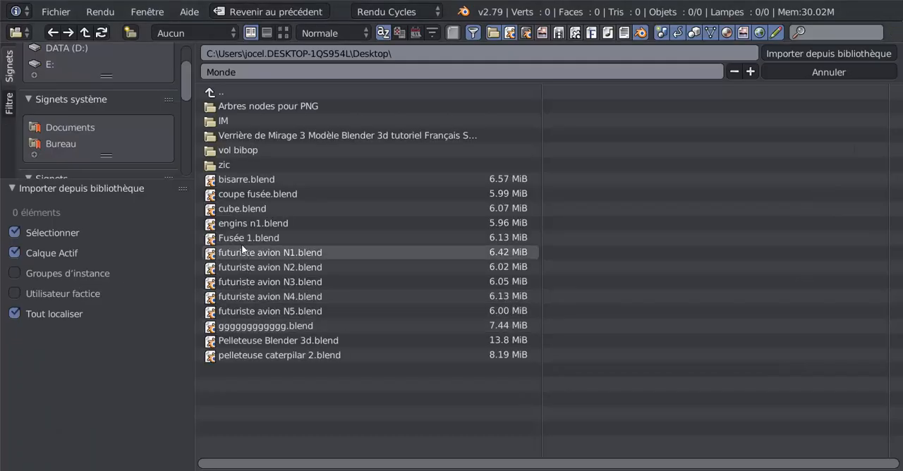
double_click(235, 324)
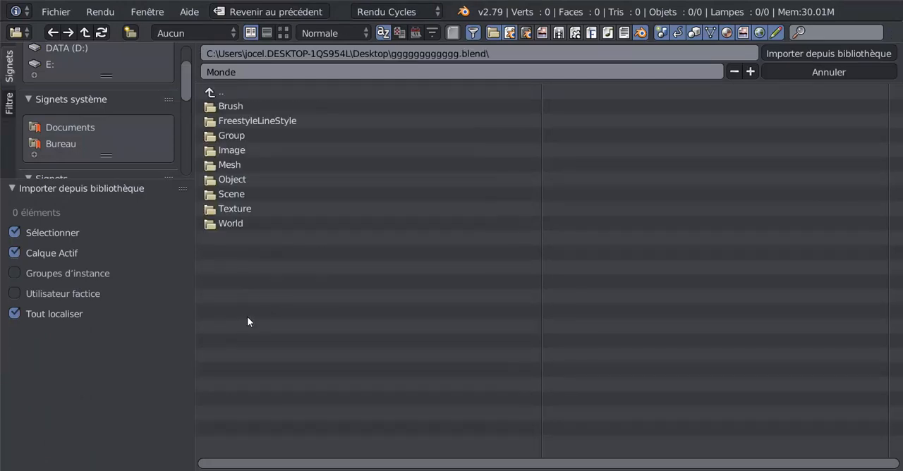
double_click(226, 177)
click(239, 105)
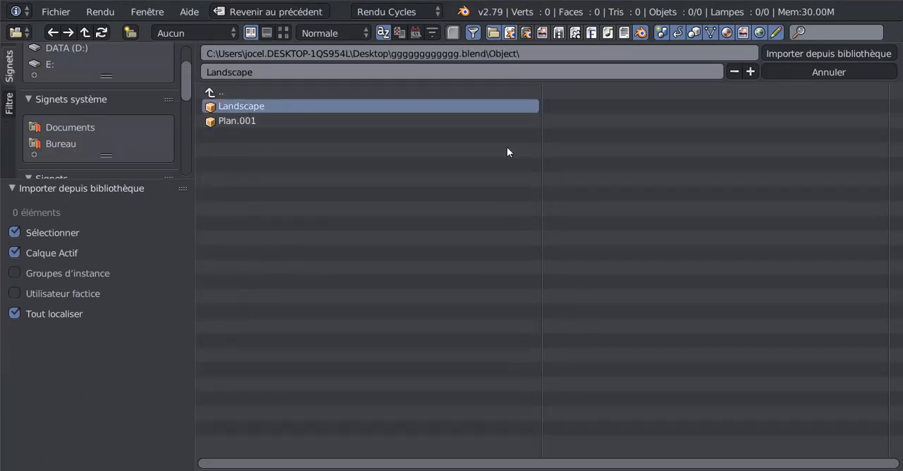
click(817, 53)
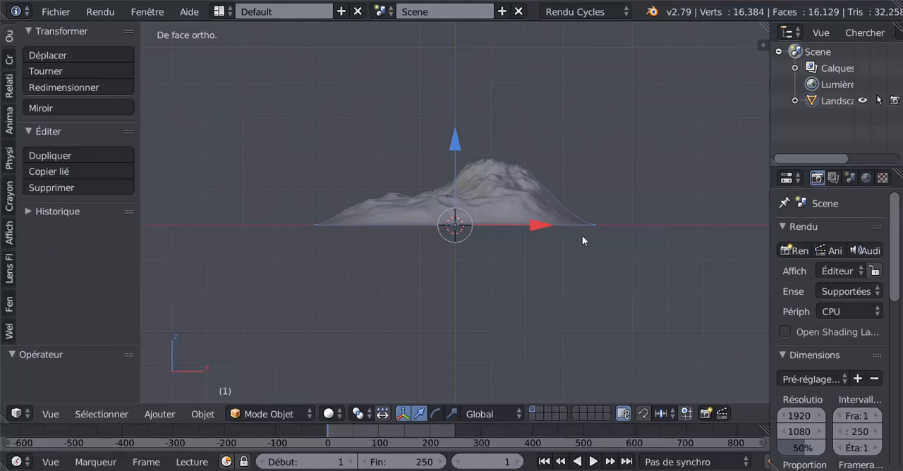
- Delete the appended Landscape object from the scene
right_click(499, 202)
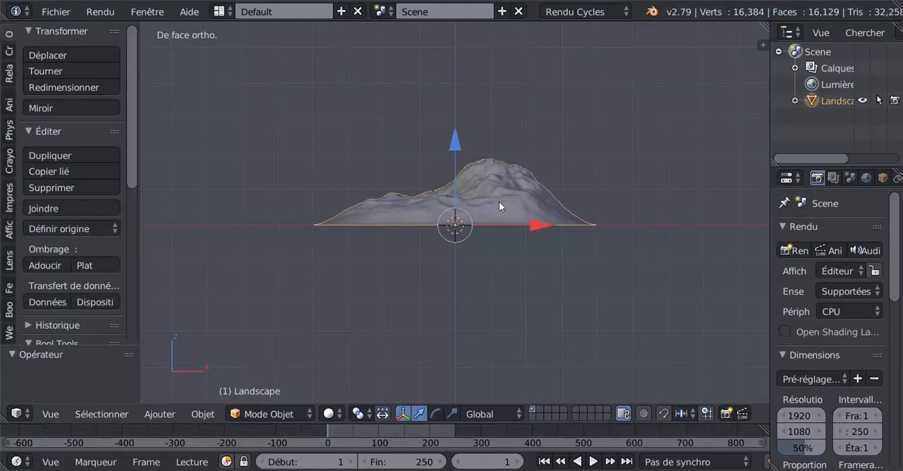
key(x)
click(499, 203)
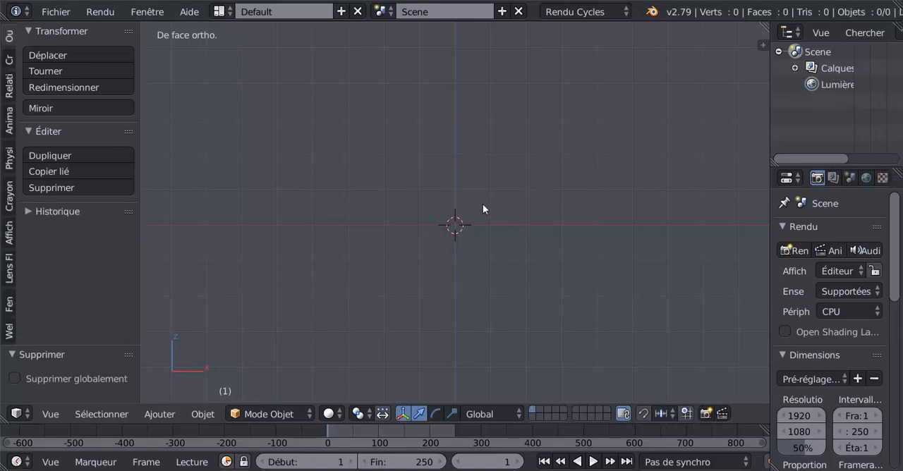
- Add an Archimesh door at the scene origin
click(202, 415)
mouse_move(168, 416)
mouse_move(169, 393)
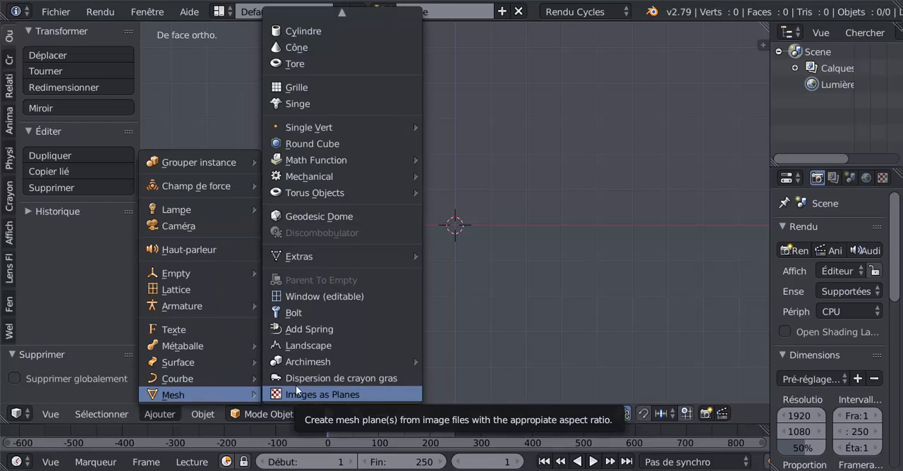
mouse_move(309, 361)
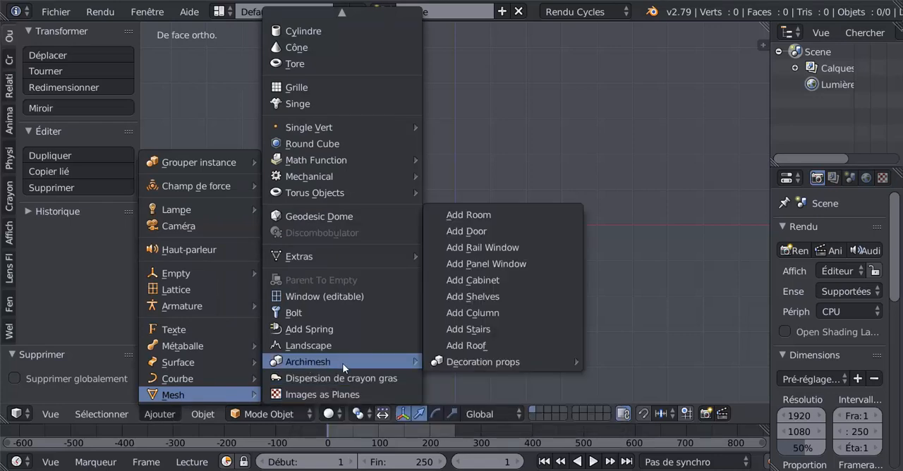
click(482, 230)
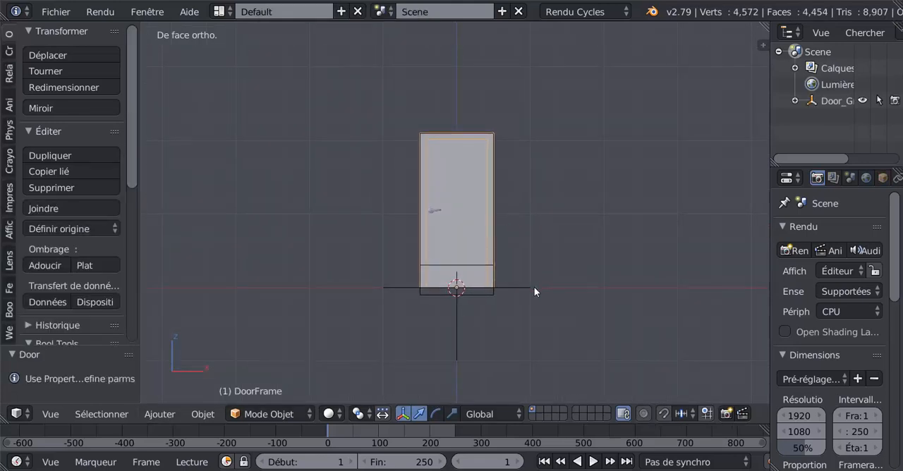
middle_drag(534, 289, 465, 273)
scroll(486, 290, up, 2)
scroll(465, 272, up, 1)
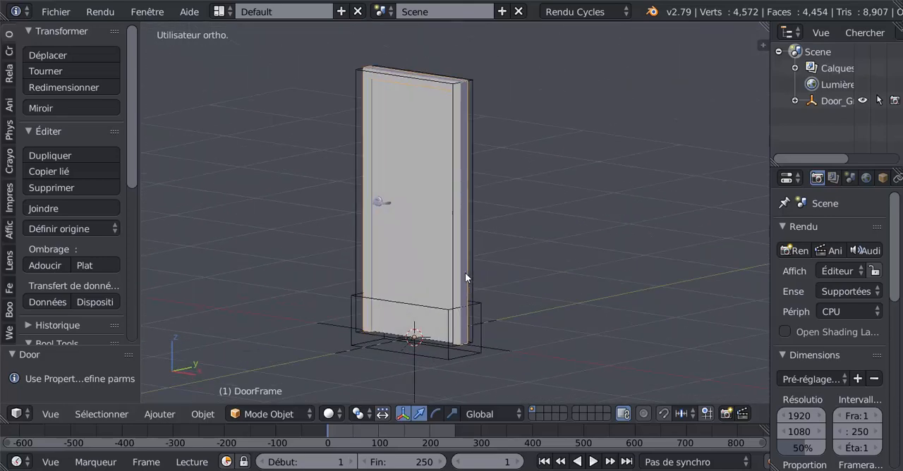
scroll(417, 258, up, 1)
scroll(429, 254, down, 1)
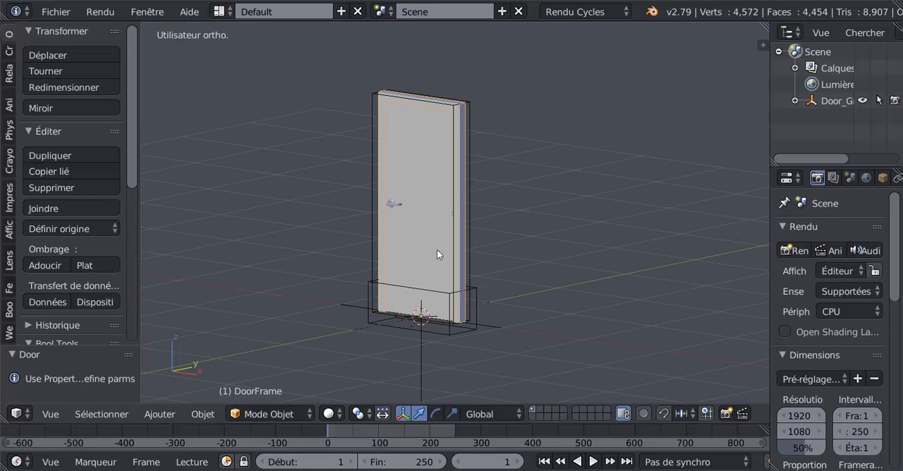
- Save the door scene on the Desktop as a new Blender file named porte.blend
click(55, 12)
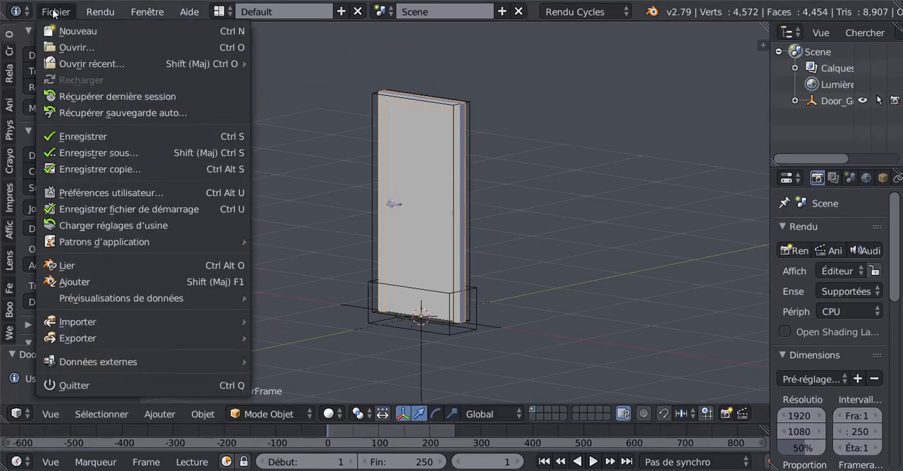
click(80, 153)
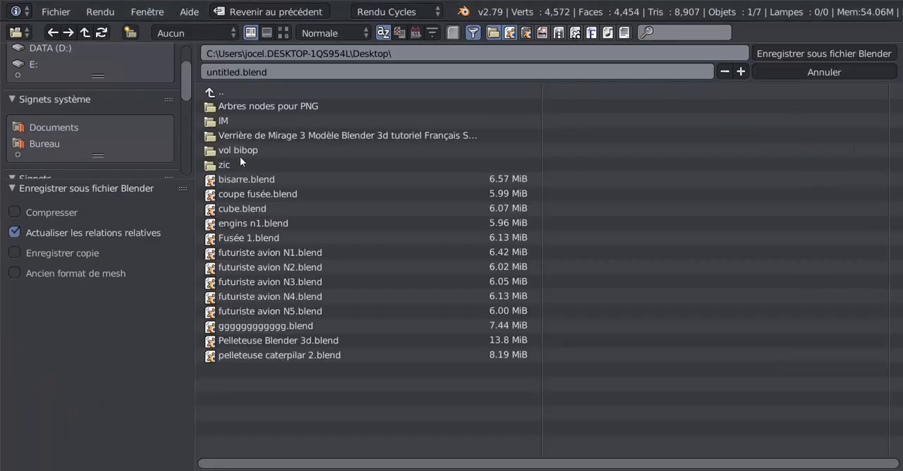
click(268, 72)
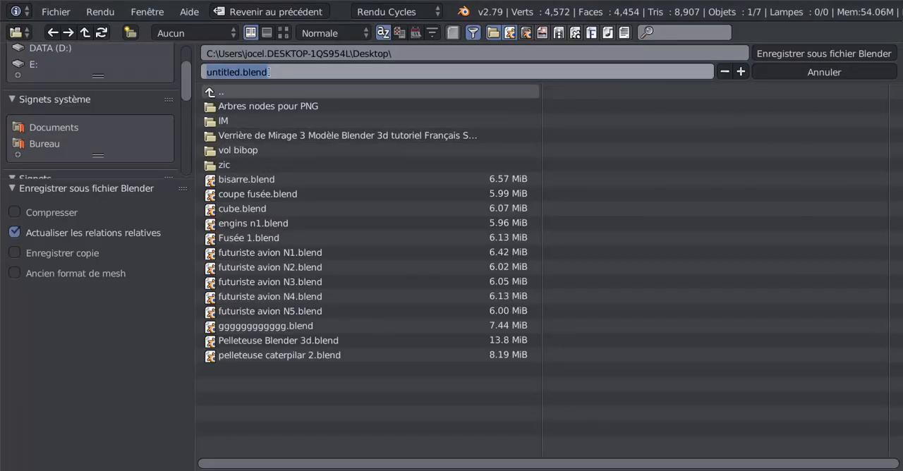
text(porte)
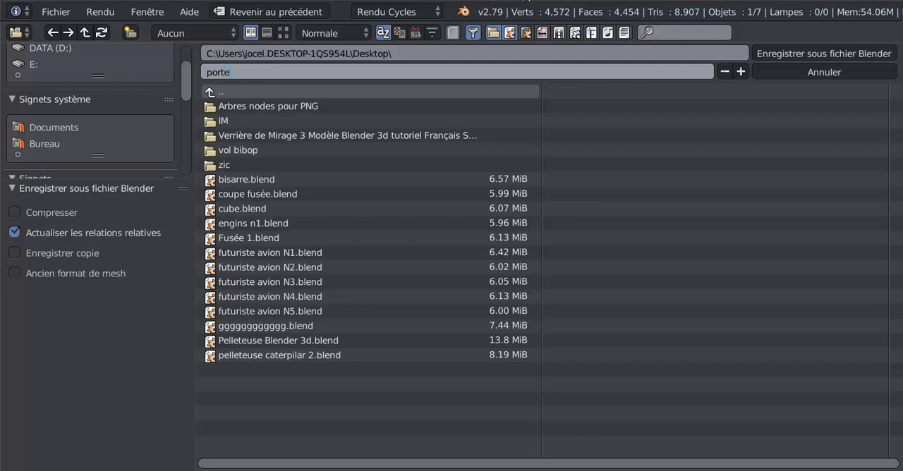
click(804, 54)
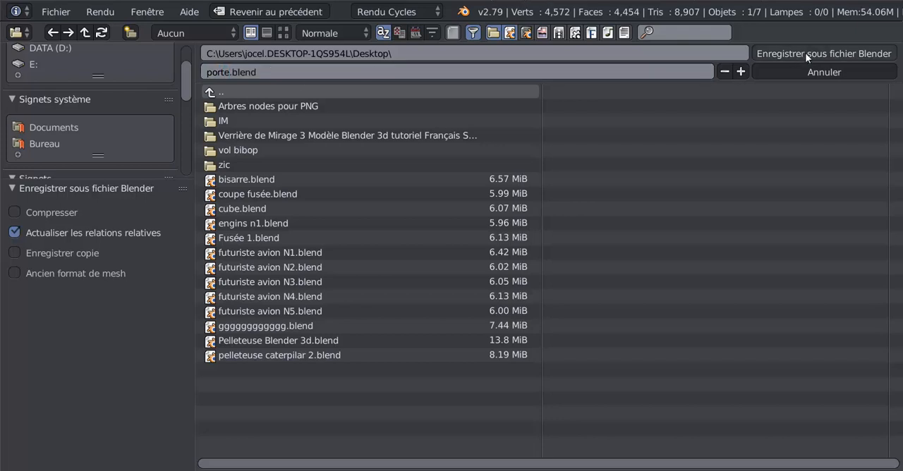
click(803, 53)
- Switch to the Blender 2.80 window and delete the Landscape object
mouse_move(727, 470)
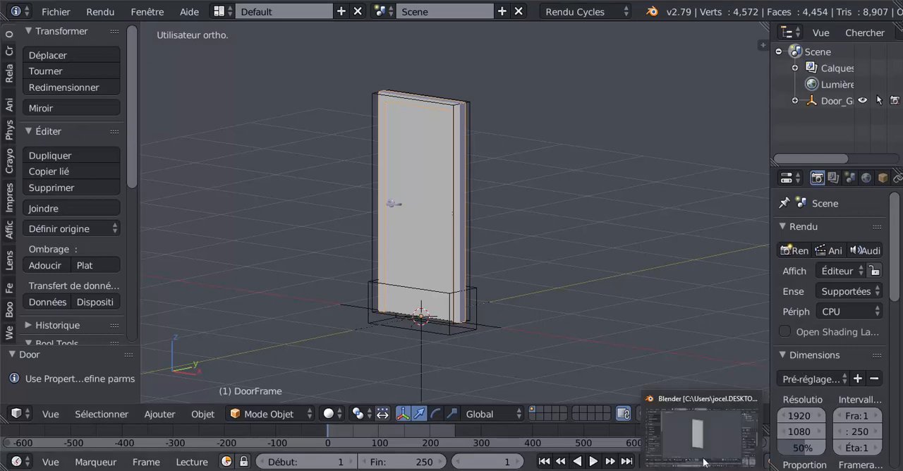
click(727, 470)
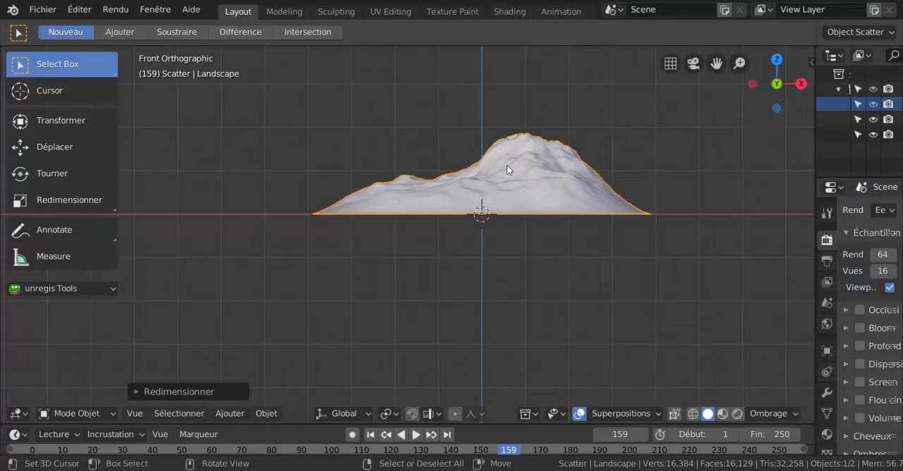
key(x)
click(536, 187)
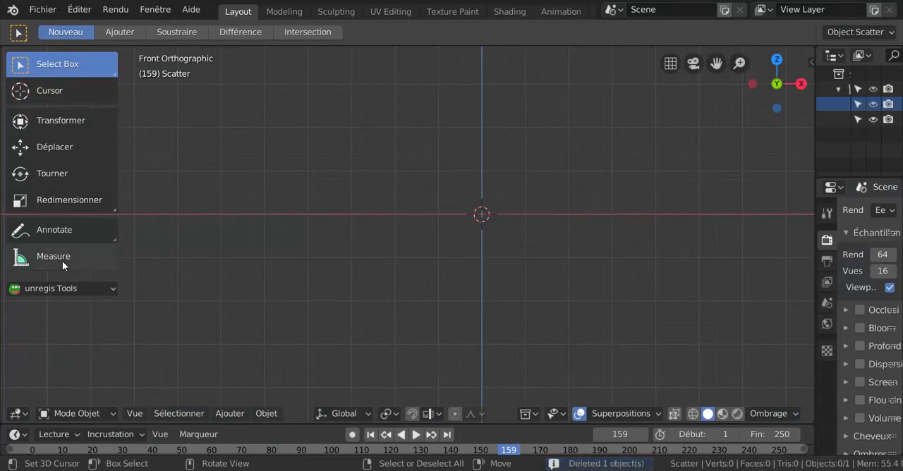
- Append all the door objects, from CTRL_Baseboard to Handle_Front, from porte.blend on the Desktop
click(44, 10)
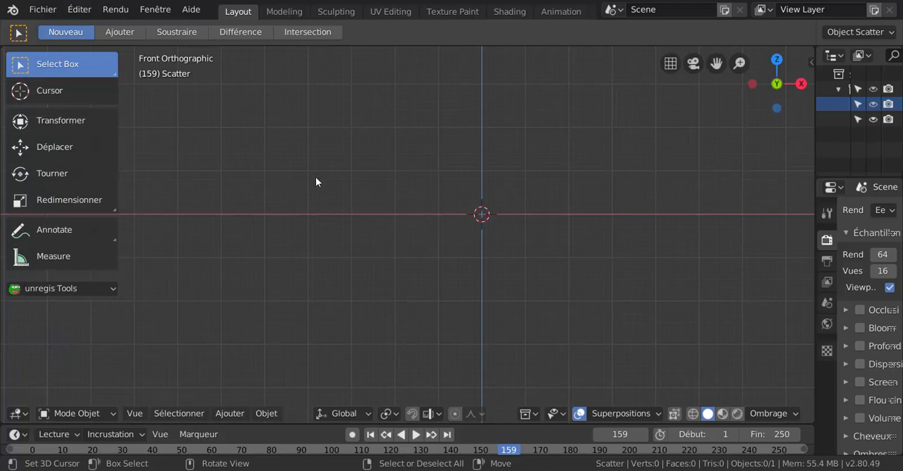
click(39, 15)
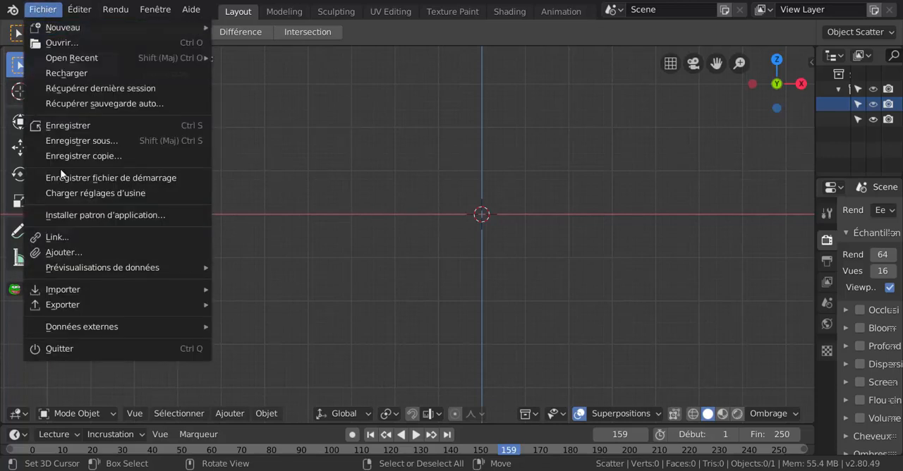
click(61, 252)
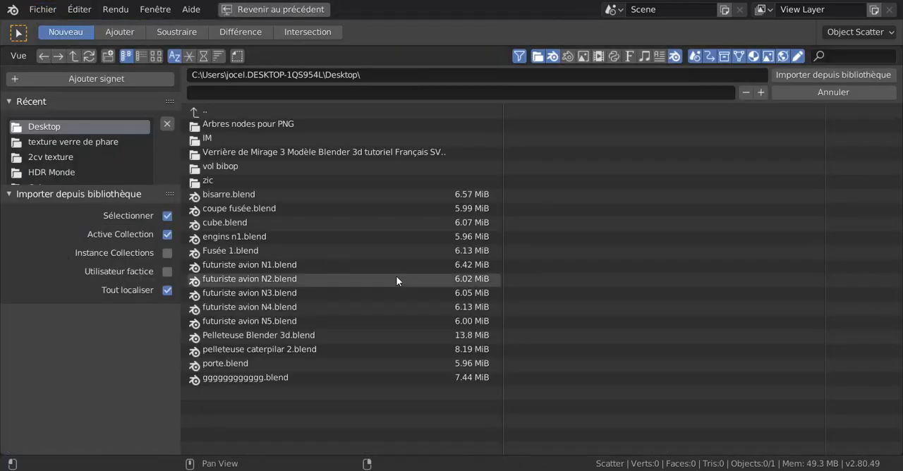
double_click(233, 363)
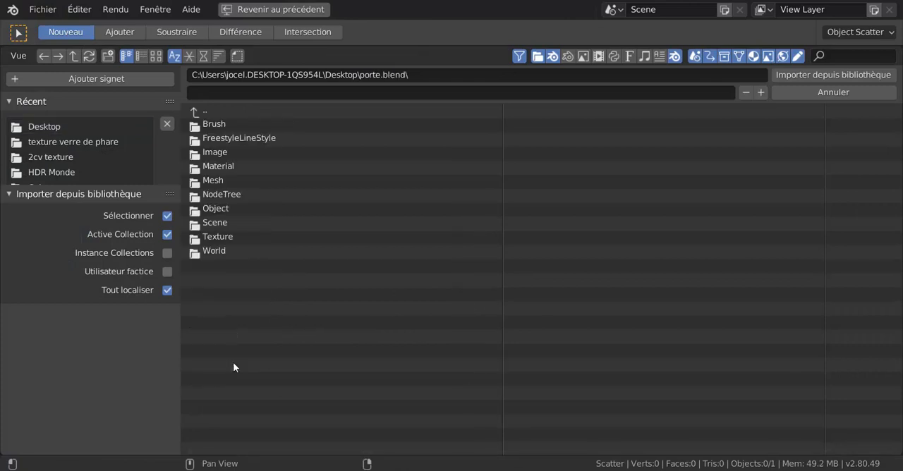
double_click(216, 210)
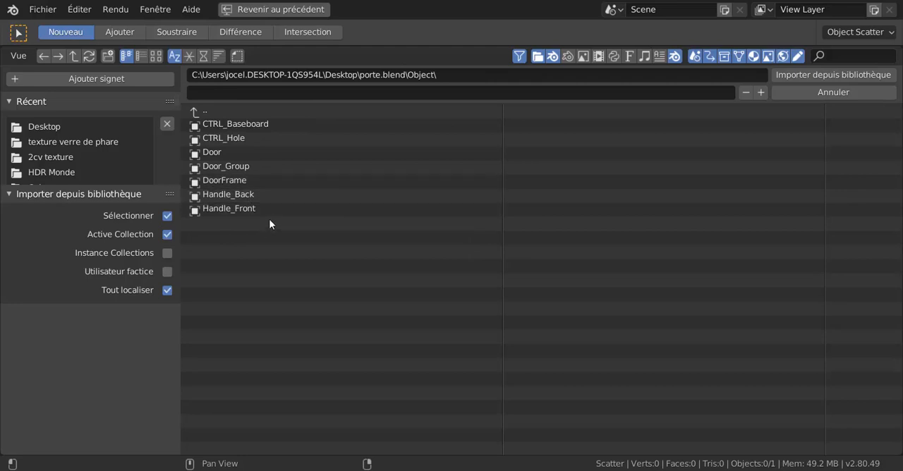
drag(273, 215, 200, 119)
click(830, 73)
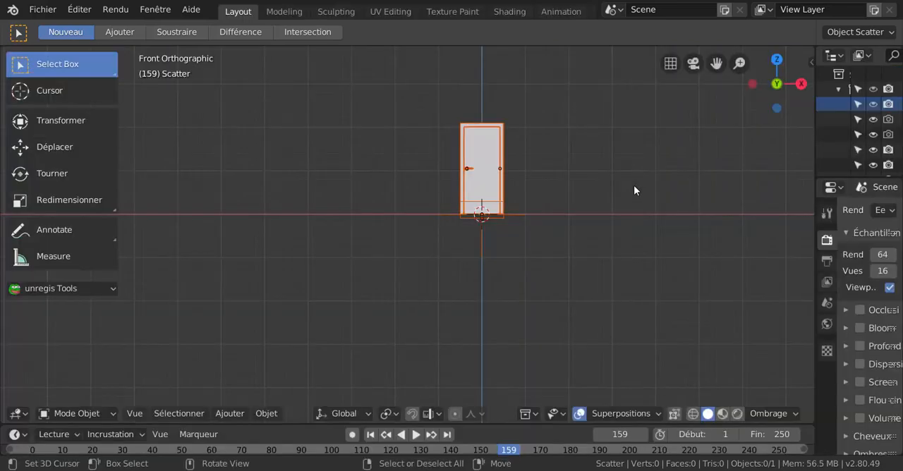
- Isolate the appended door objects in local view, seen in perspective
middle_drag(574, 268, 476, 283)
key(KP_Divide)
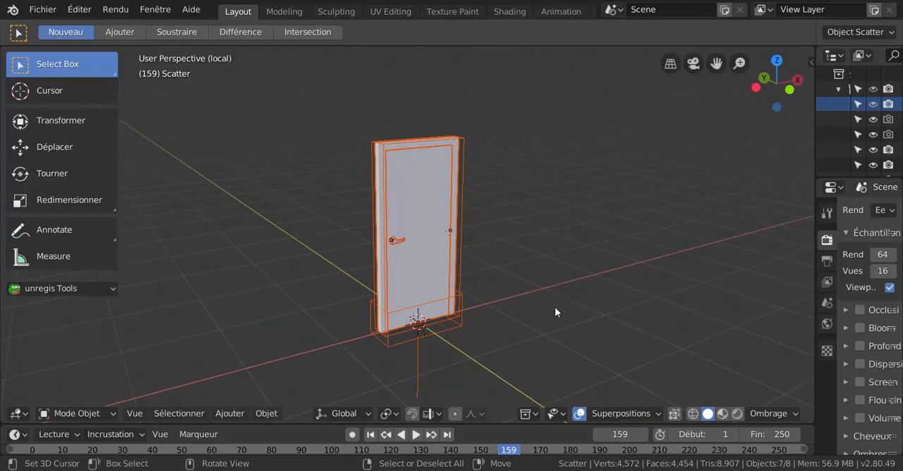
middle_drag(556, 313, 561, 274)
- Try to move the door panel and its handle as separate objects
click(421, 229)
key(g)
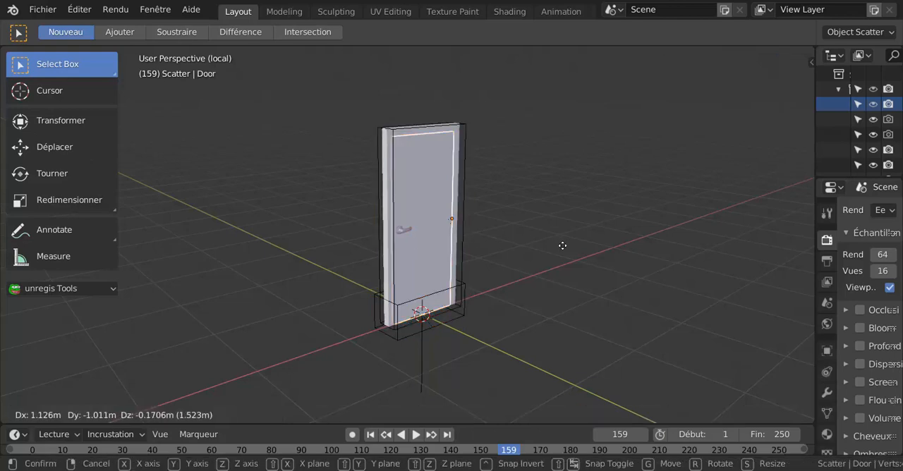
right_click(418, 231)
right_click(406, 228)
scroll(449, 261, up, 1)
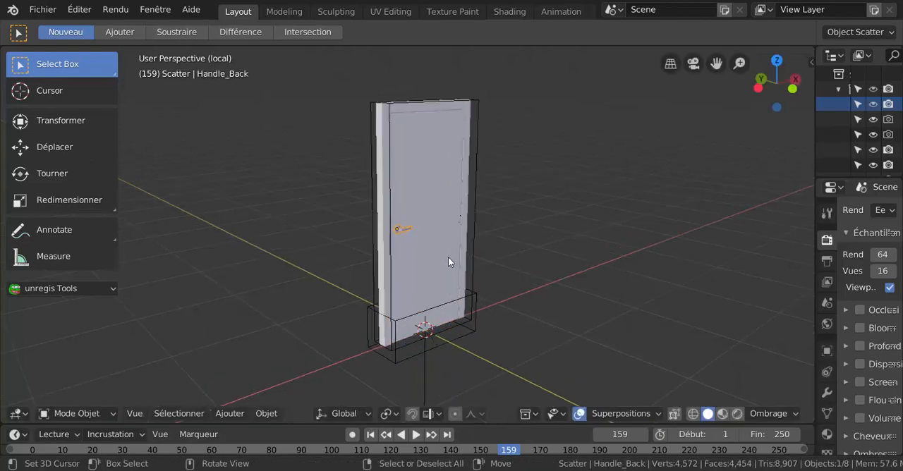
scroll(448, 262, up, 2)
click(406, 230)
key(g)
right_click(404, 231)
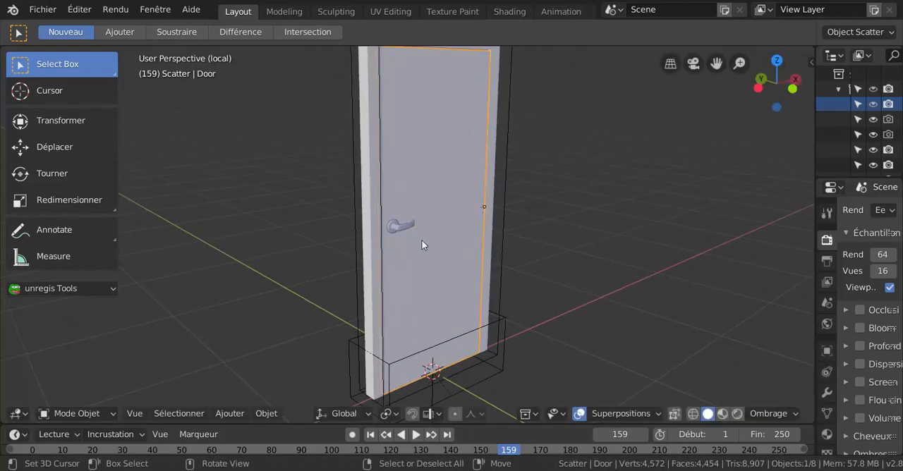
scroll(422, 245, down, 3)
- Enter Edit Mode on the door panel and select only its front face in face selection mode
key(ctrl+Tab)
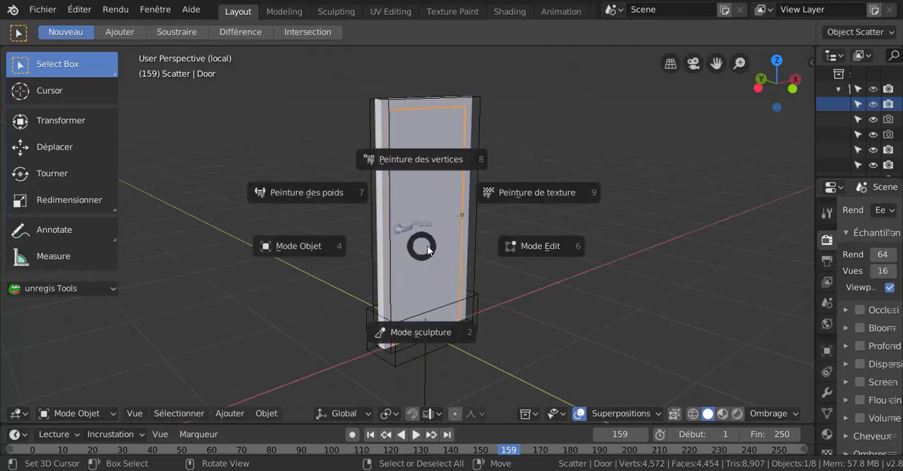
click(531, 247)
middle_drag(528, 251, 471, 263)
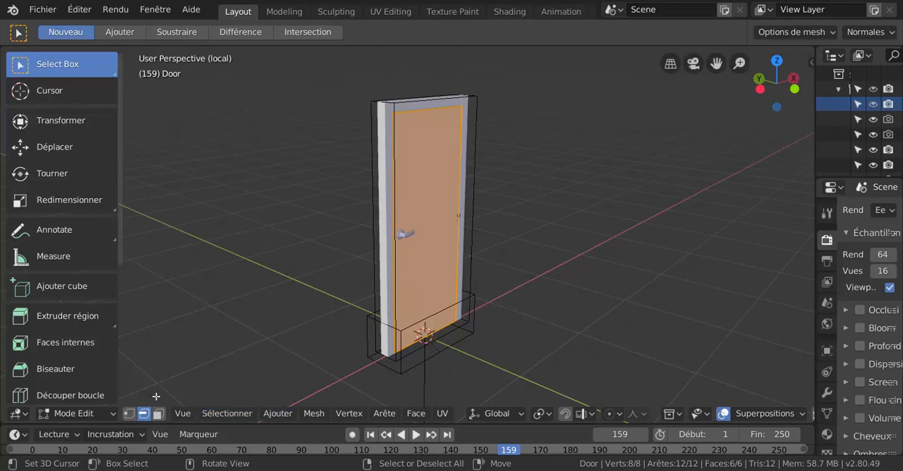
click(162, 414)
right_click(437, 247)
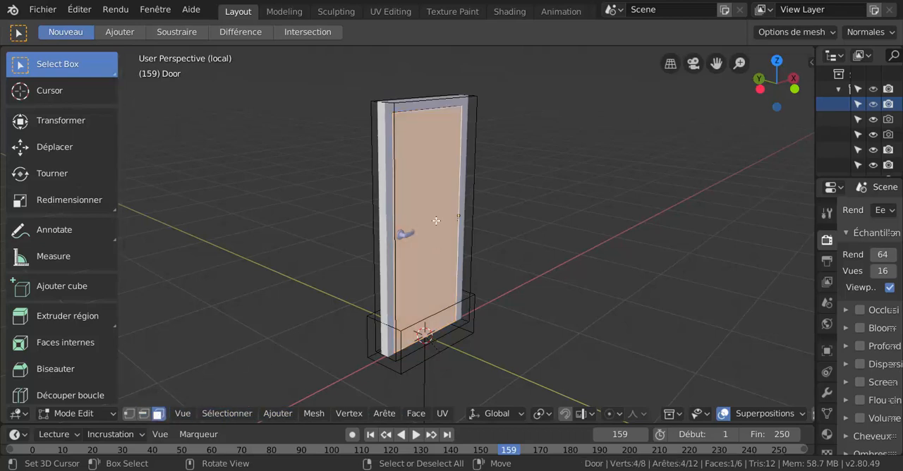
middle_drag(439, 226, 472, 241)
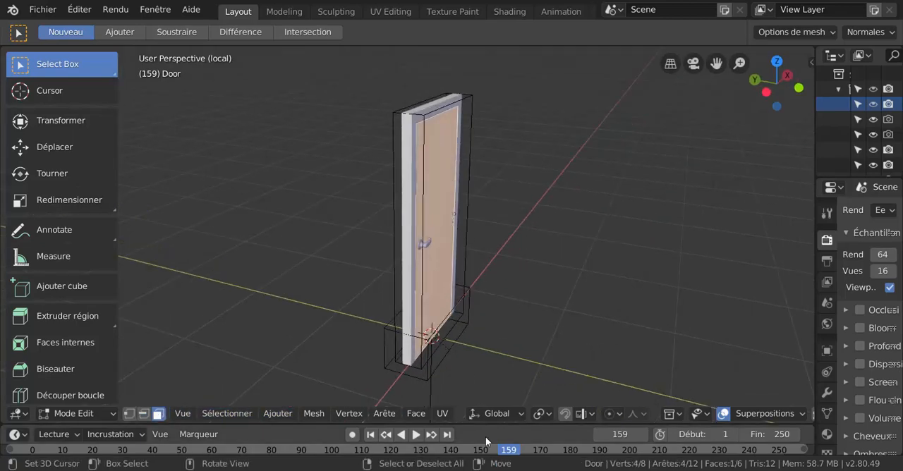
click(277, 414)
scroll(491, 273, down, 3)
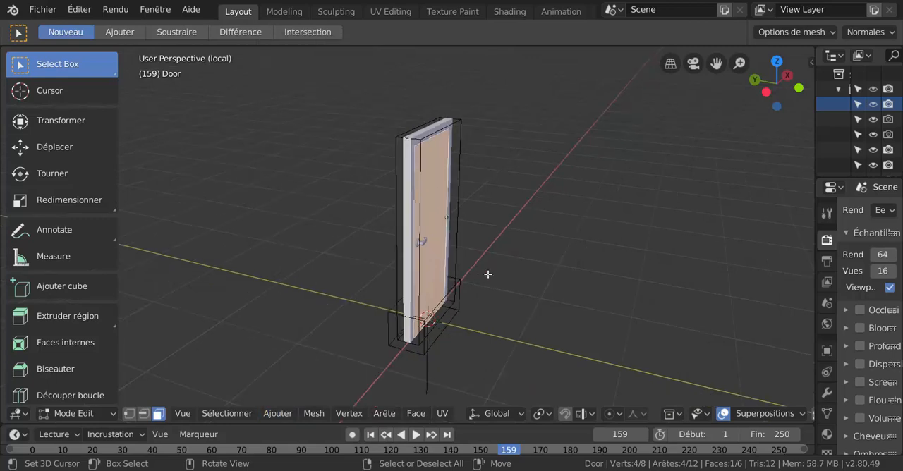
scroll(487, 266, up, 3)
middle_drag(448, 242, 381, 339)
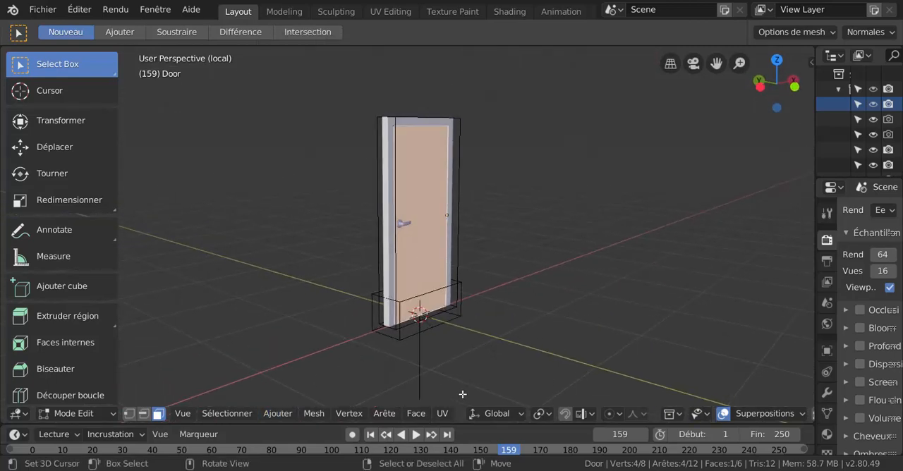
click(273, 415)
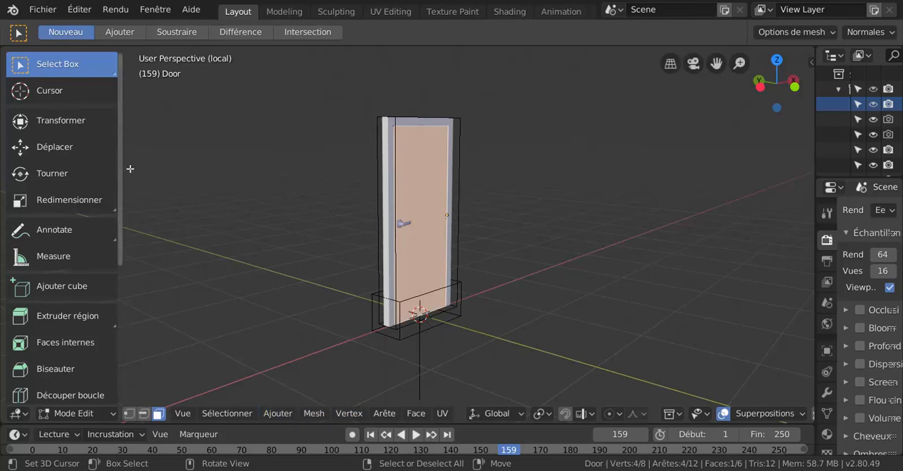
- Move the selected door face along the Y axis with the Move tool so it sticks out past the frame
click(38, 149)
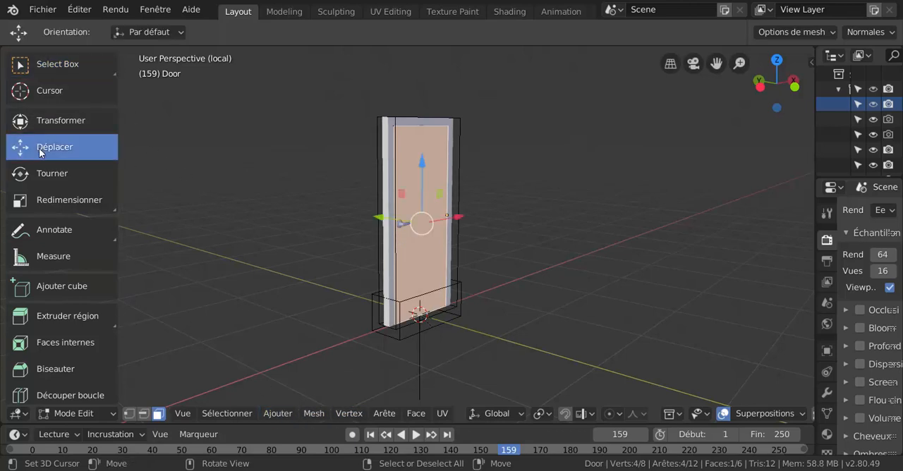
middle_drag(201, 180, 427, 270)
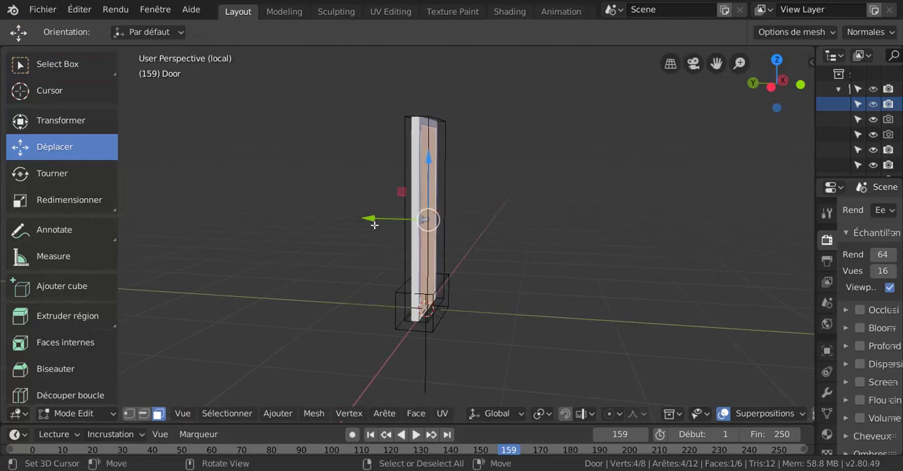
key(g)
drag(393, 229, 345, 235)
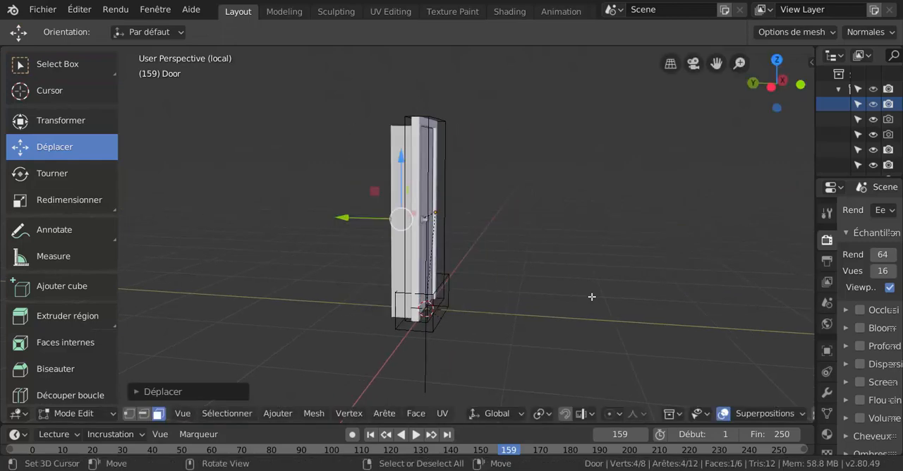
middle_drag(591, 296, 488, 311)
middle_drag(574, 312, 585, 294)
scroll(565, 290, up, 2)
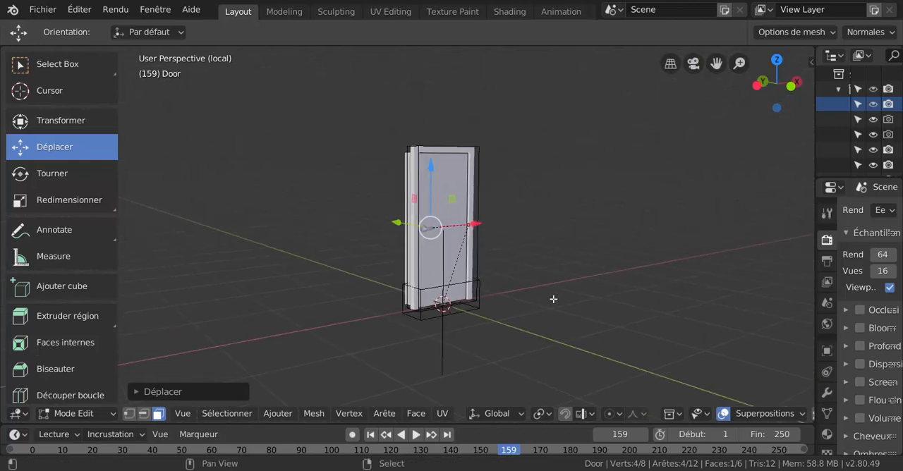
scroll(457, 263, up, 1)
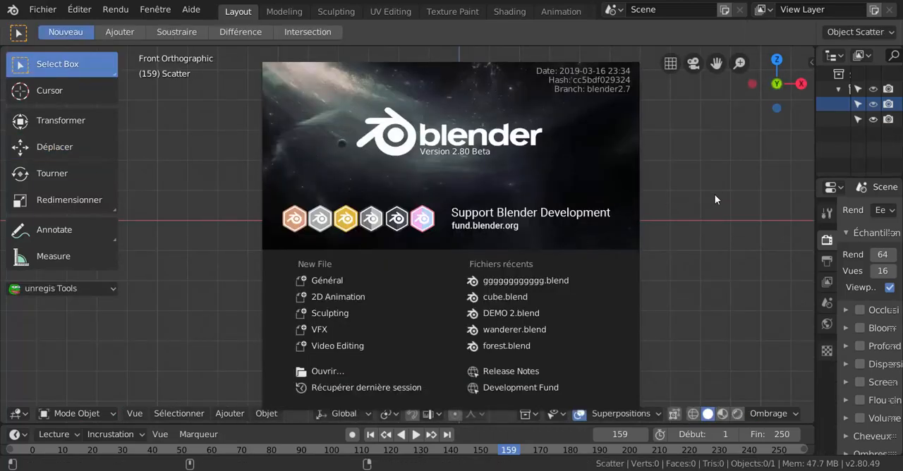
- Open gggggggggggg.blend from the Desktop
click(325, 374)
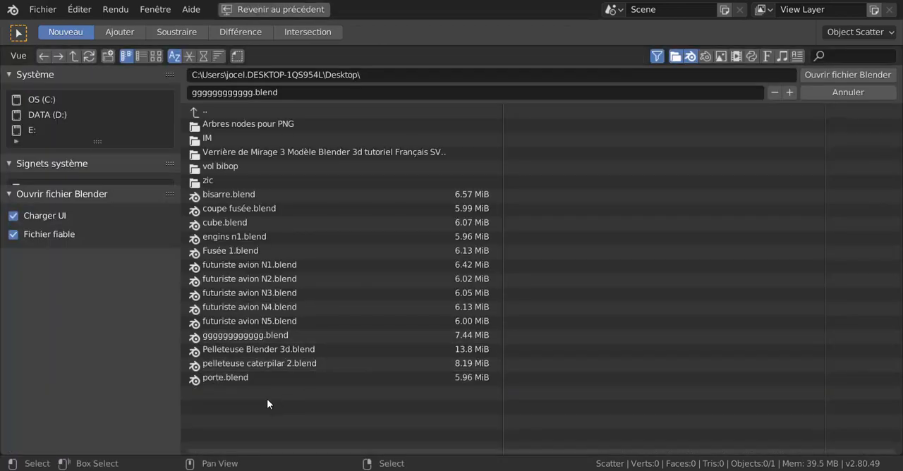
click(224, 336)
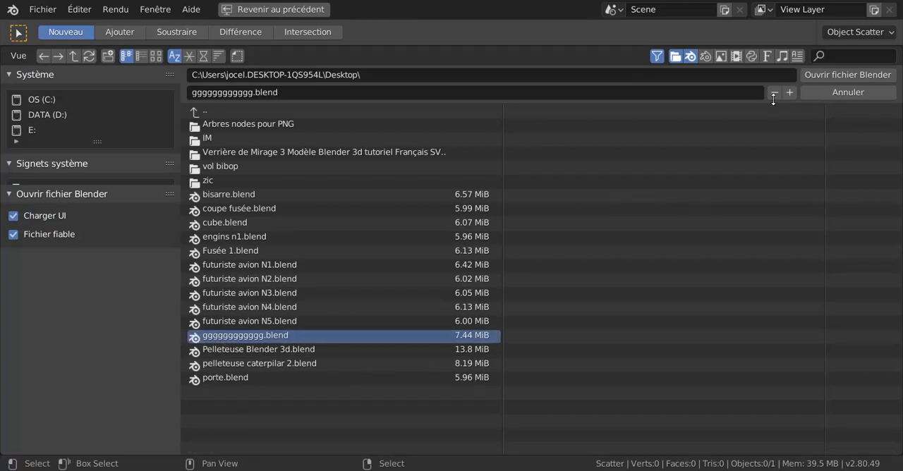
click(847, 74)
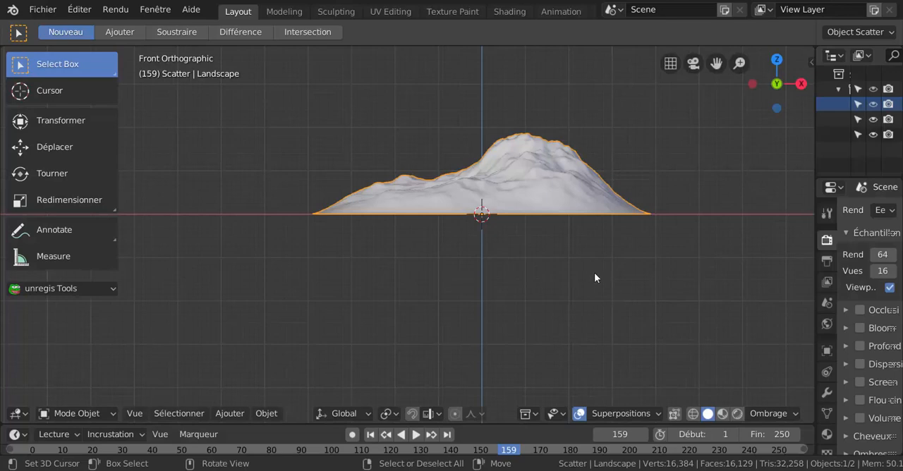
middle_drag(520, 279, 496, 308)
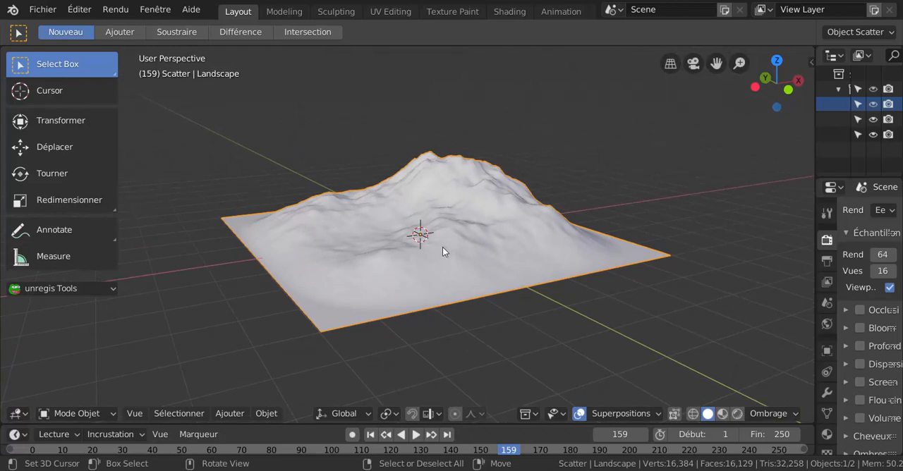
middle_drag(458, 249, 457, 287)
scroll(422, 269, up, 1)
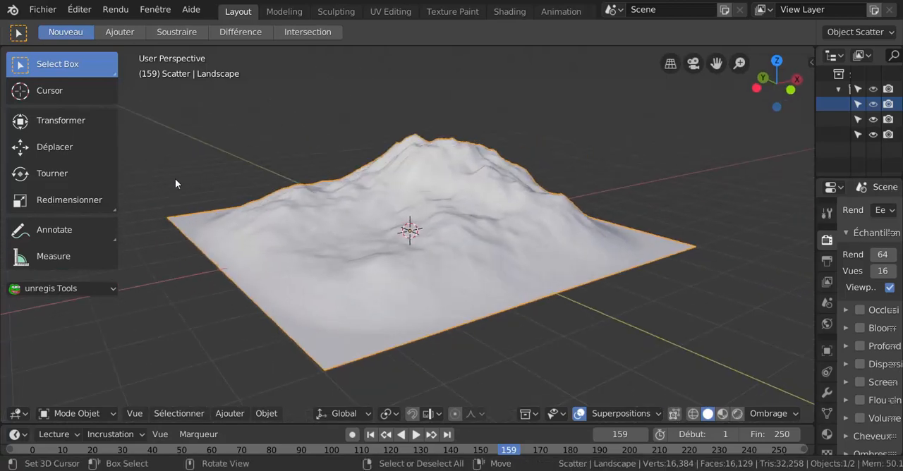
click(40, 12)
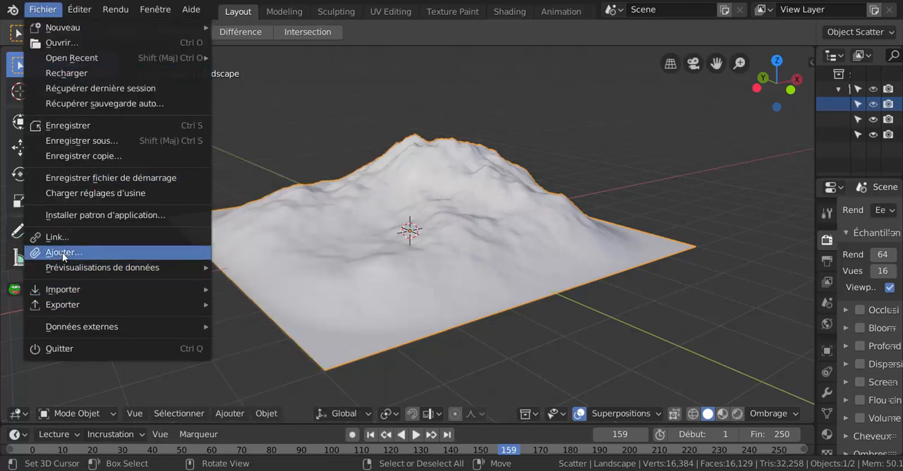
key(Escape)
middle_drag(635, 333, 608, 321)
scroll(579, 293, up, 1)
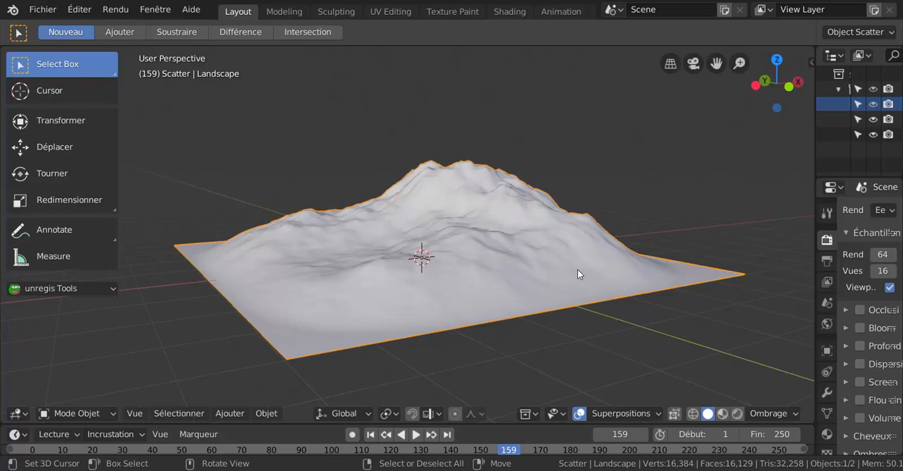